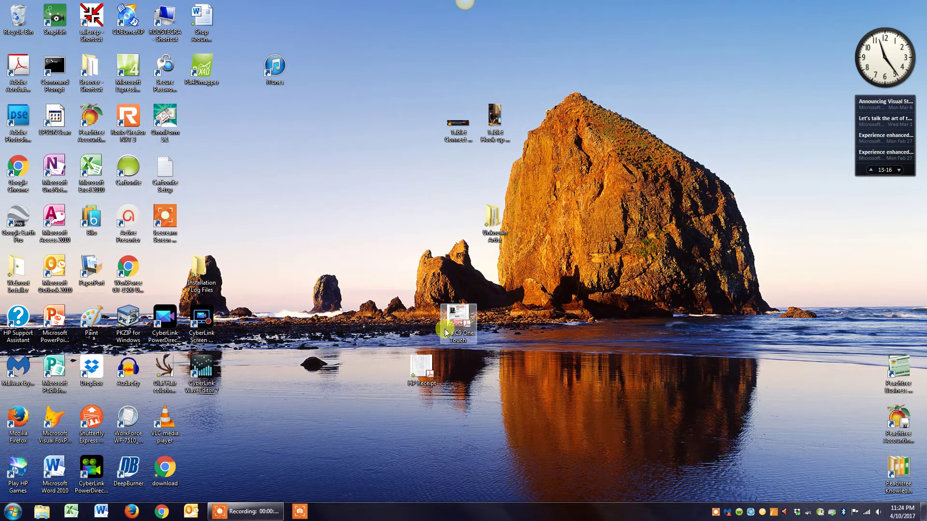
View the Tablet Hook-up to Computer photo, then close Windows Photo Viewer.
double_click(493, 118)
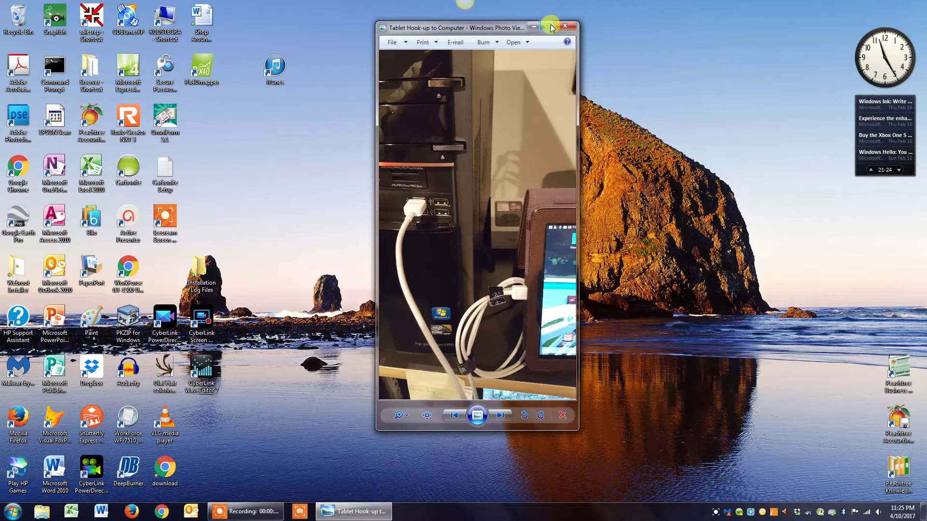
click(568, 27)
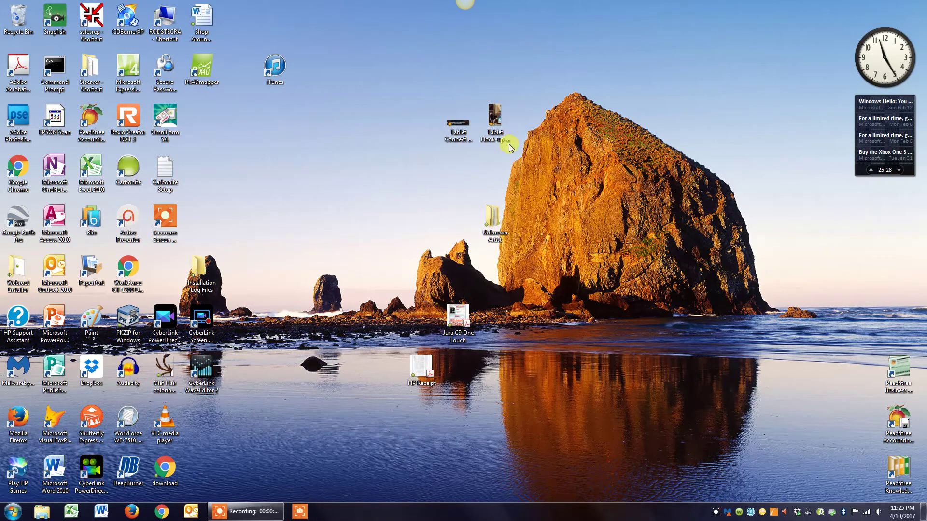
double_click(462, 128)
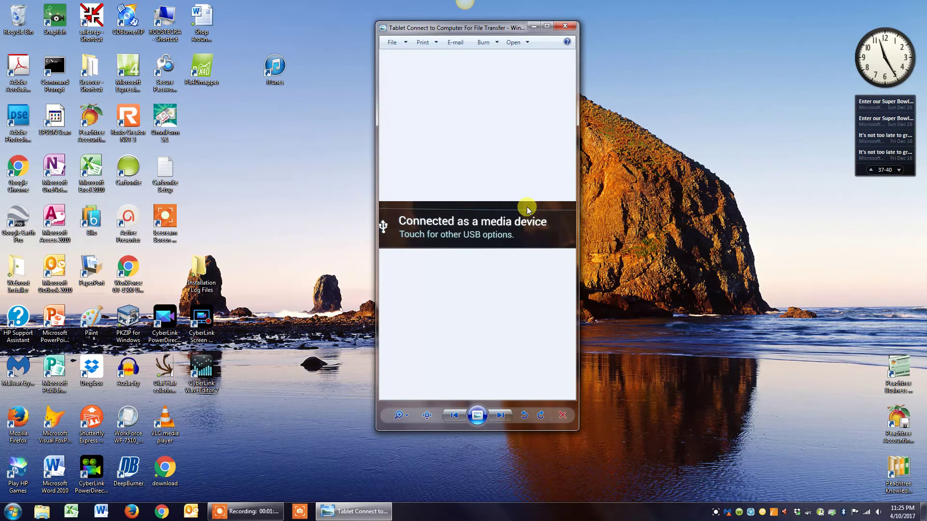
click(570, 26)
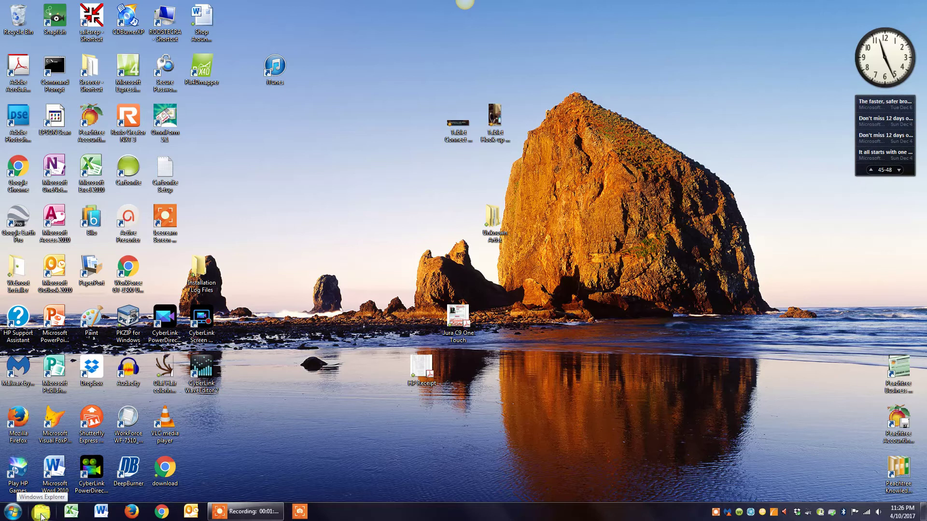
Open Explorer and expand SM-P900 > Card > Waynesboro Choral Society to reveal its subfolders.
click(41, 515)
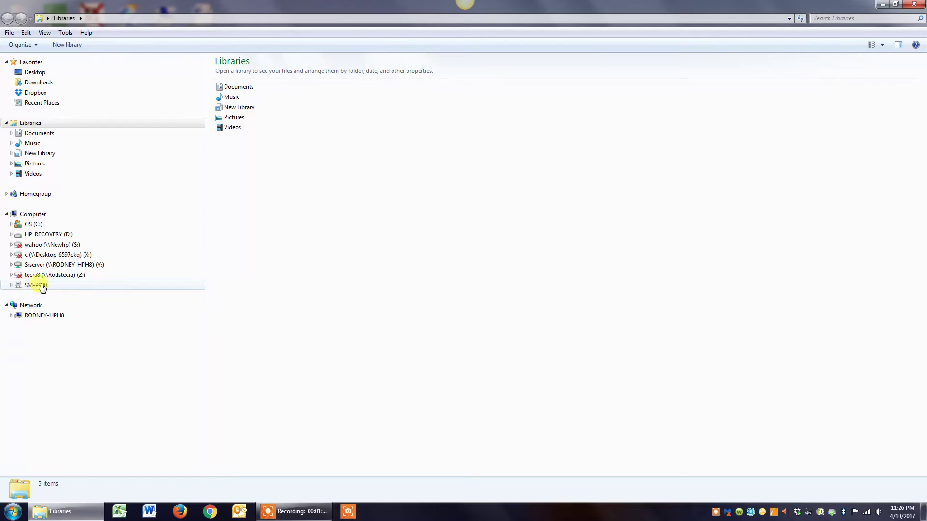
click(11, 285)
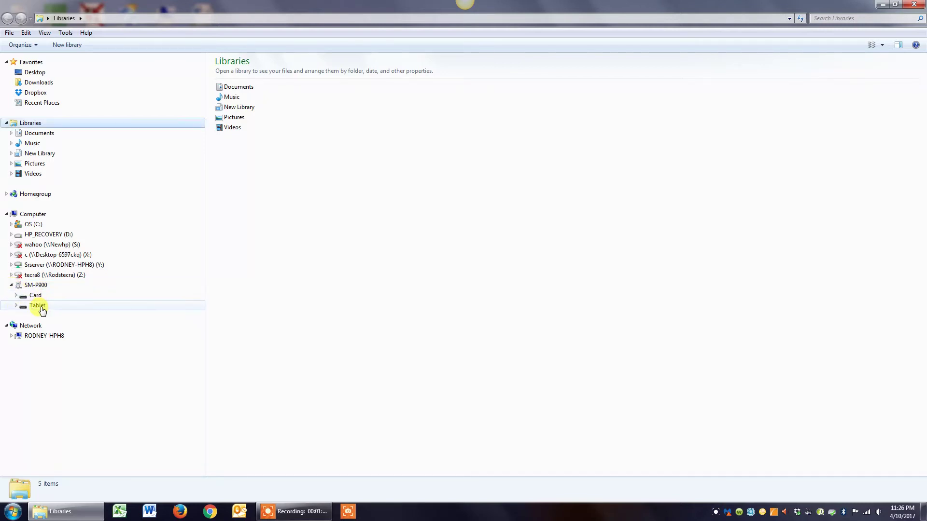
click(17, 296)
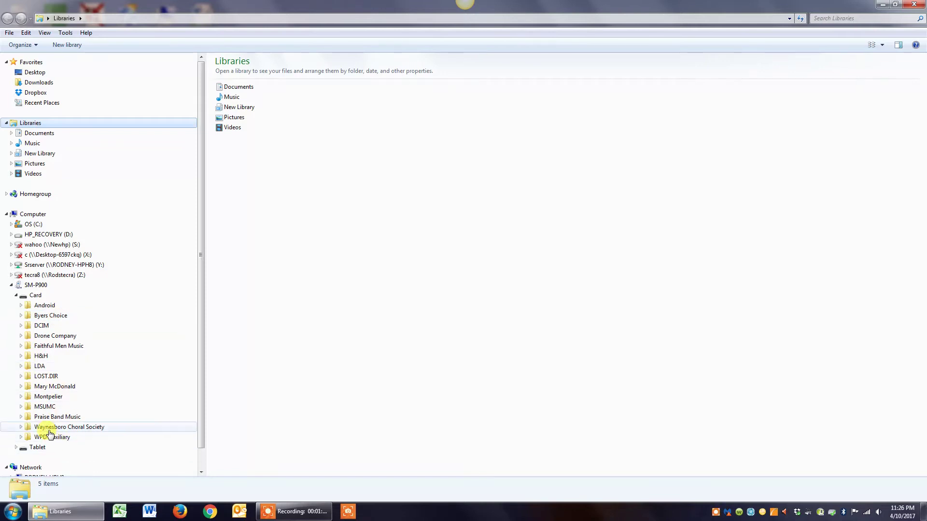
click(21, 427)
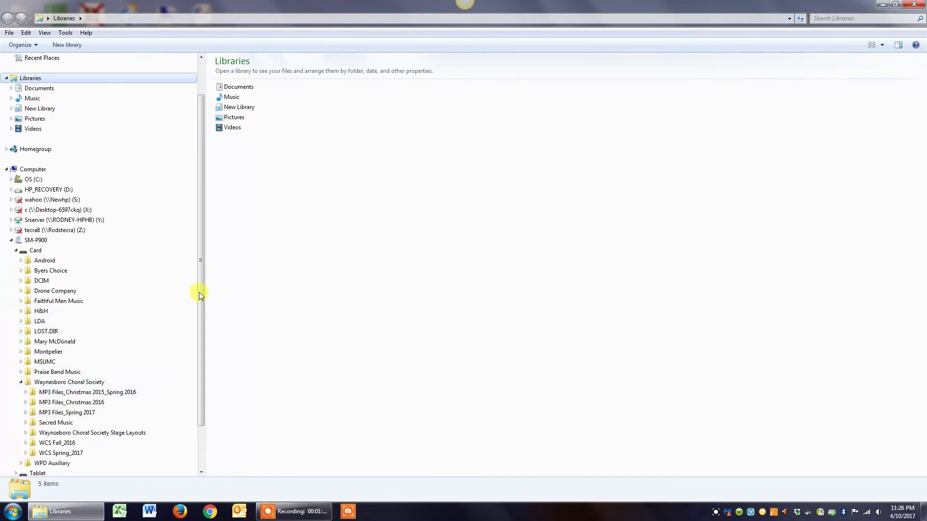
drag(200, 285, 201, 337)
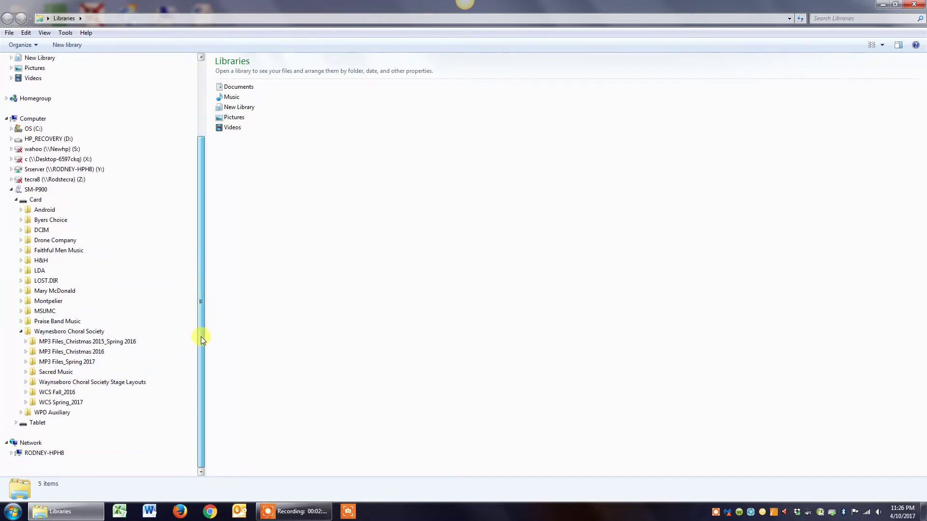
Browse WCS Spring_2017, then open Waynesboro Choral Society to list its subfolders and PDFs.
click(63, 403)
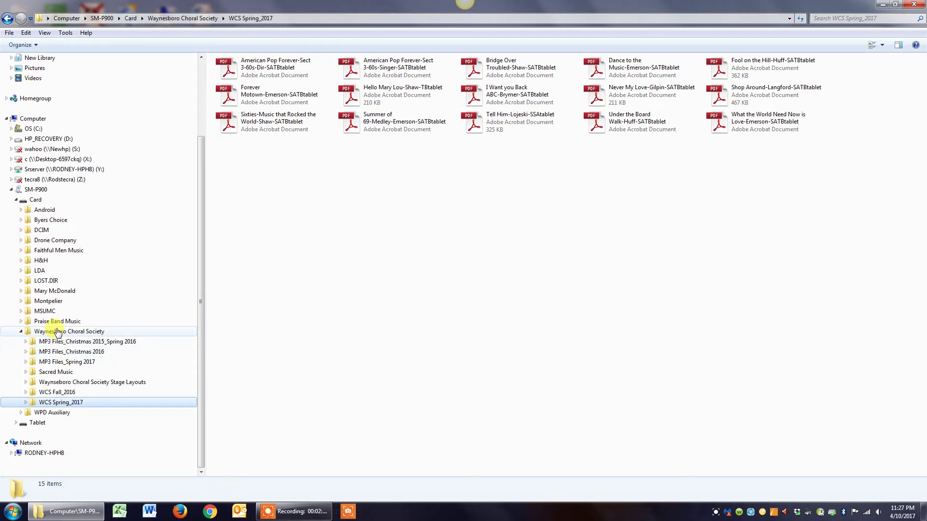
click(57, 332)
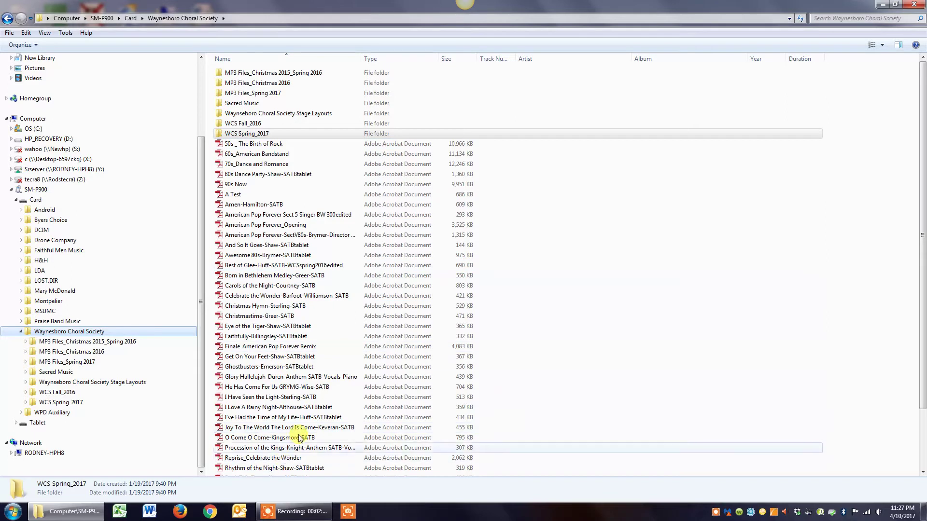
Try context menus on a PDF and subfolders, ending with the empty file-list area's menu.
right_click(149, 331)
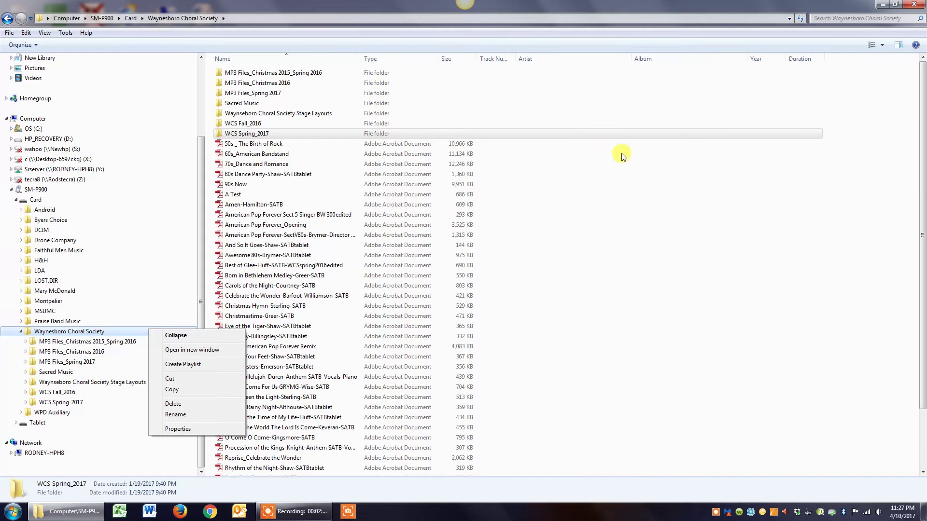
click(620, 175)
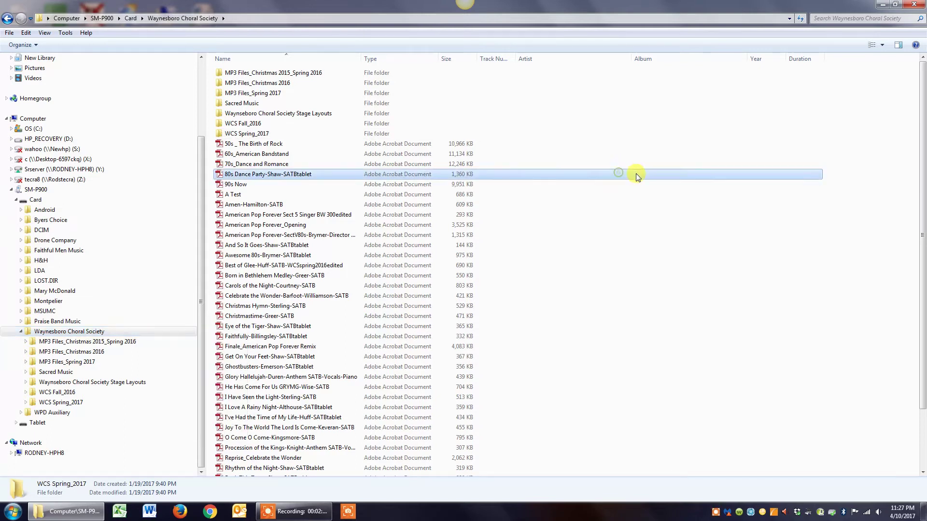
right_click(621, 180)
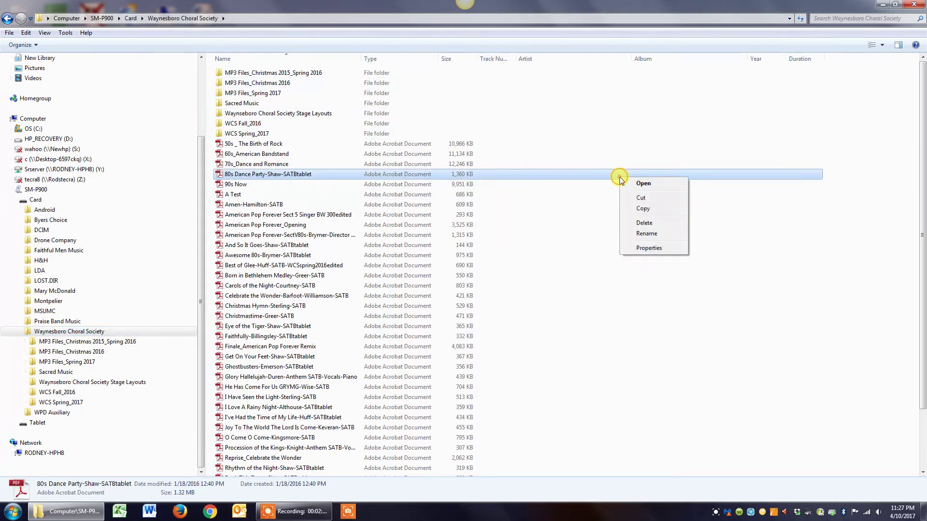
click(513, 115)
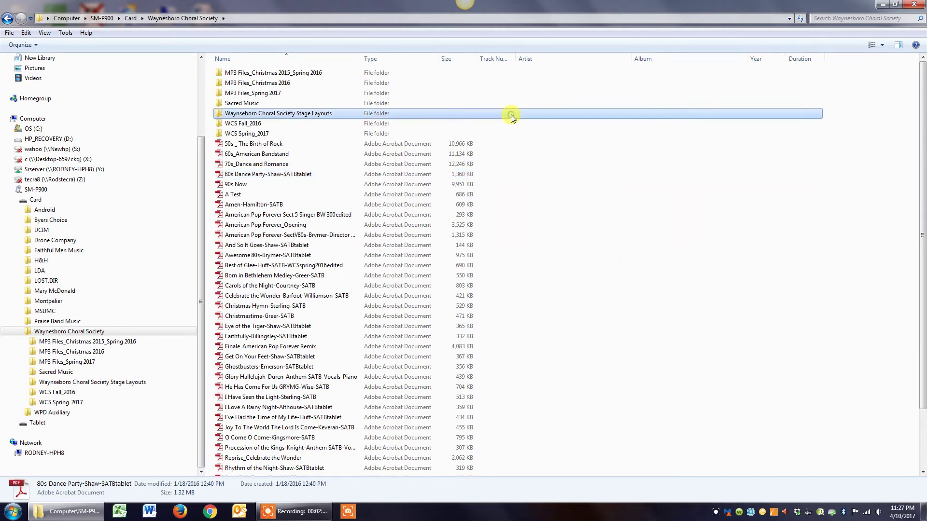
right_click(548, 117)
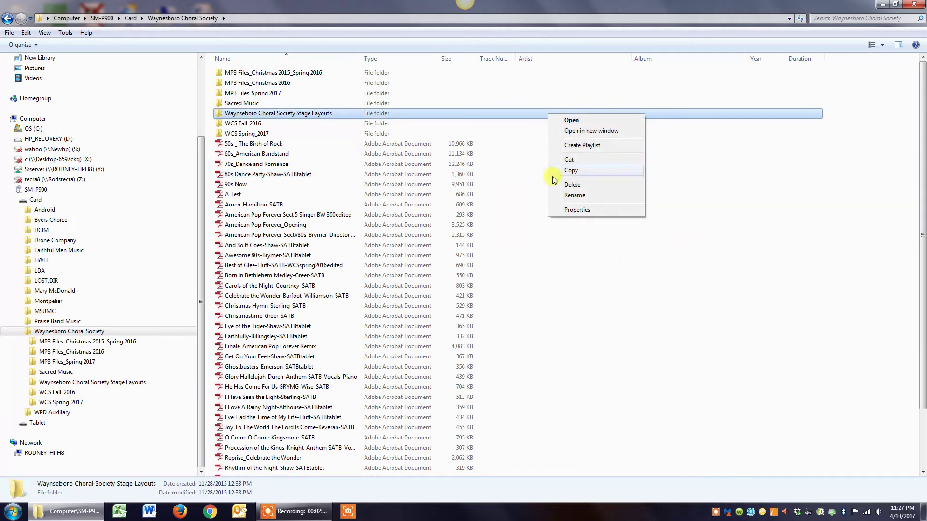
click(611, 75)
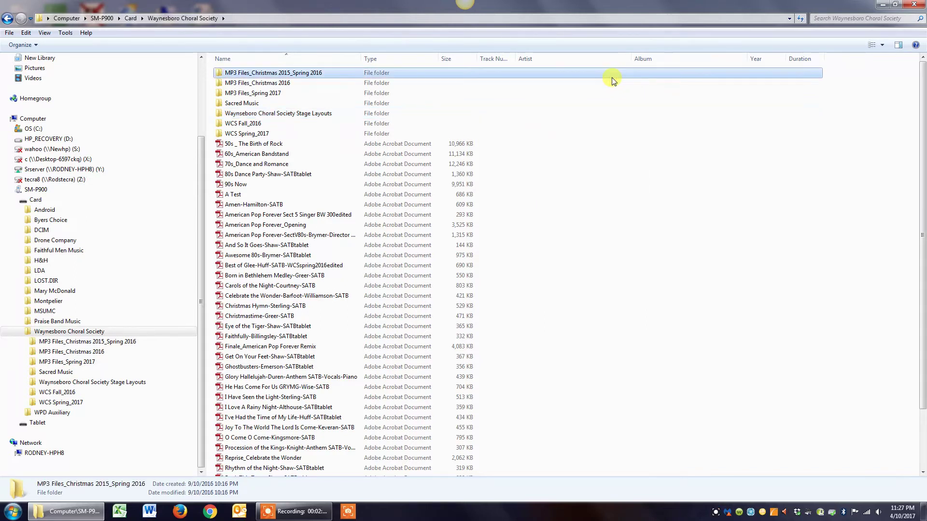
right_click(611, 78)
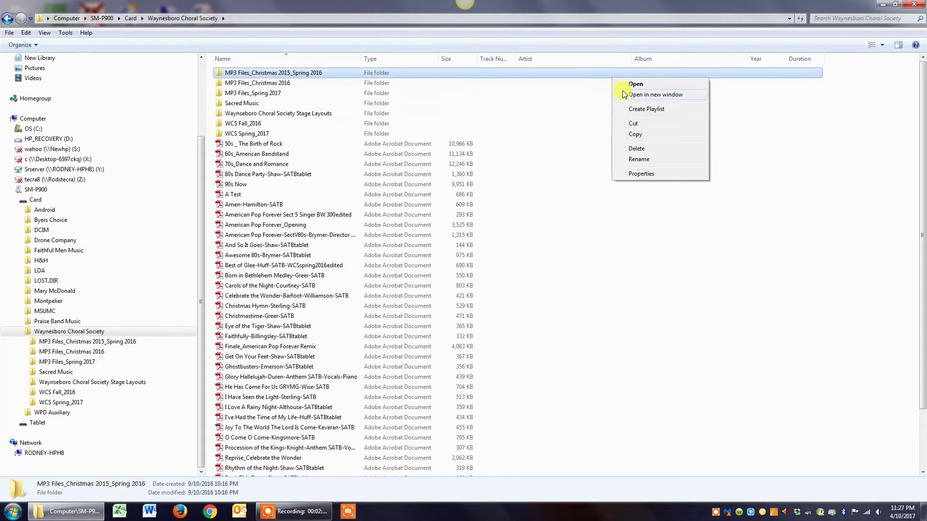
click(643, 296)
right_click(665, 360)
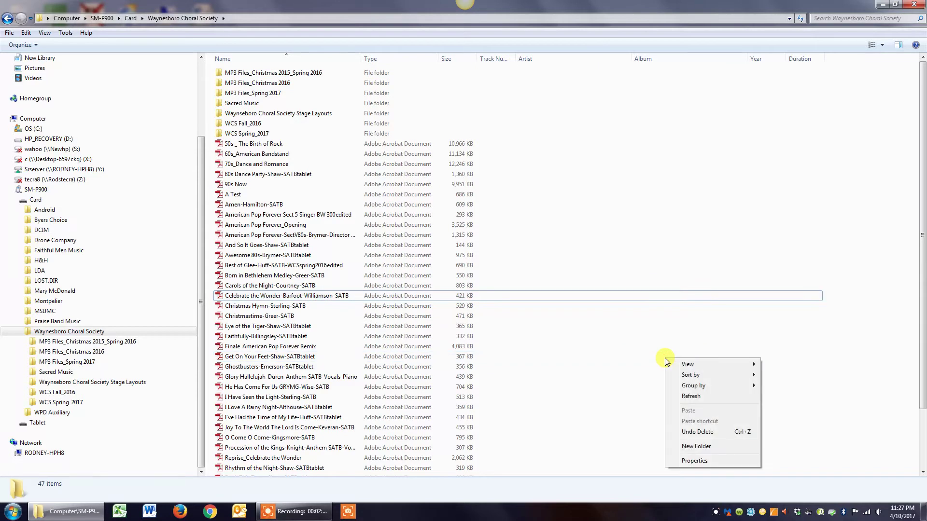
Create a new folder named 'Test' inside Waynesboro Choral Society.
click(695, 446)
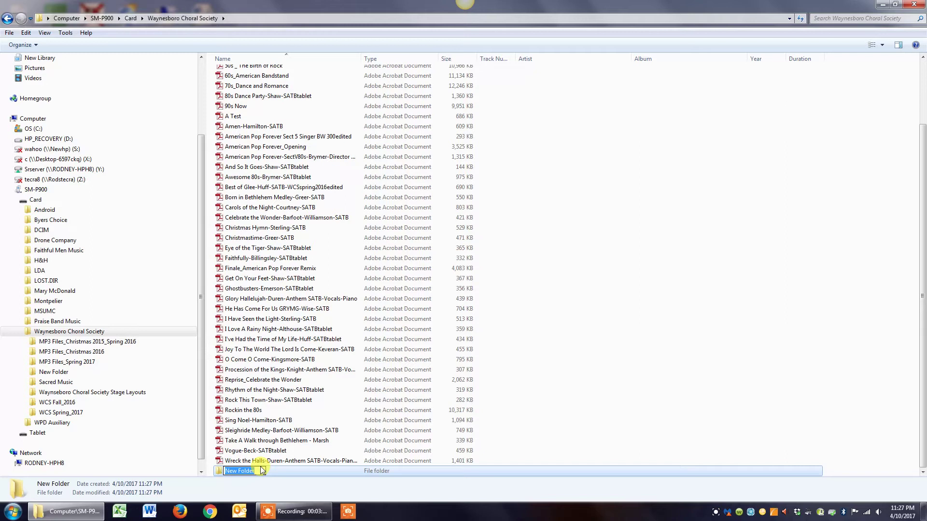
text(Tes)
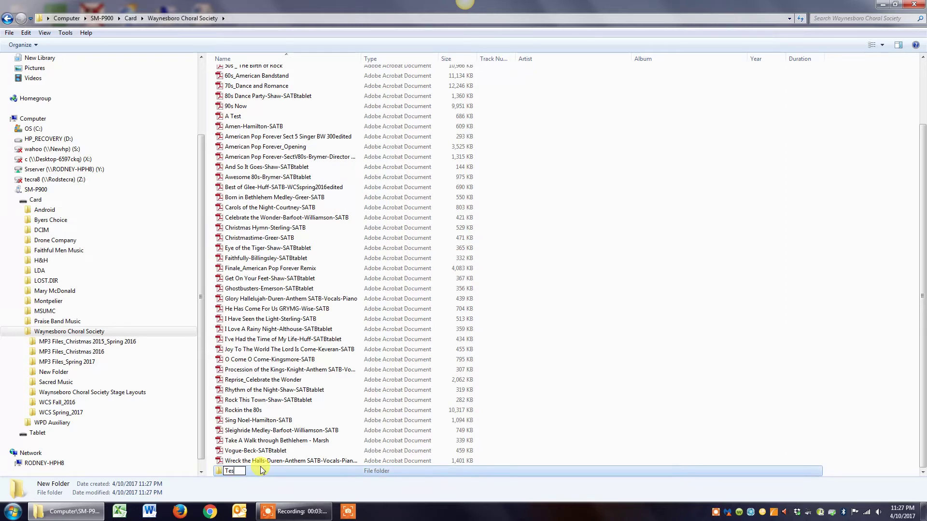
text(t)
key(Return)
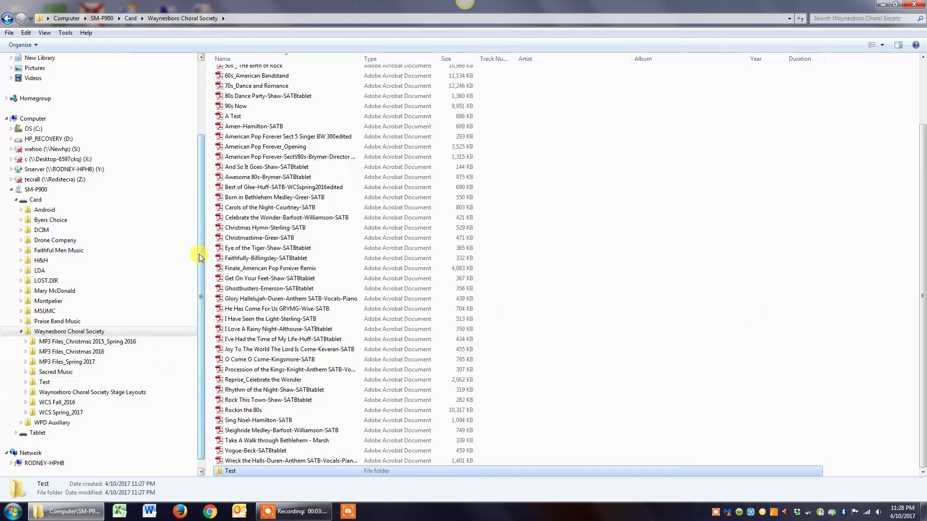
Go to Music > Choral Society Music Files > WCS Spring_2017 and select the Test For Training_Mobile Sheets Pro PDF.
drag(201, 255, 202, 151)
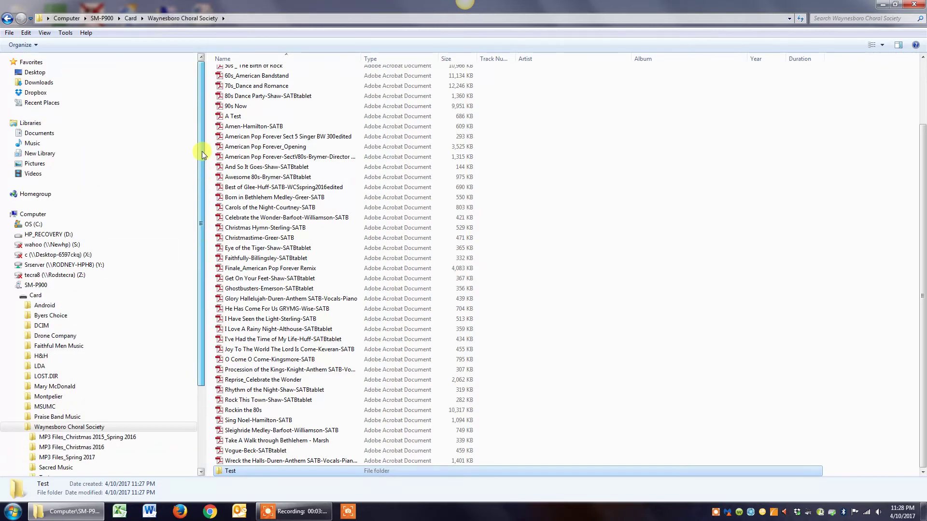
click(36, 145)
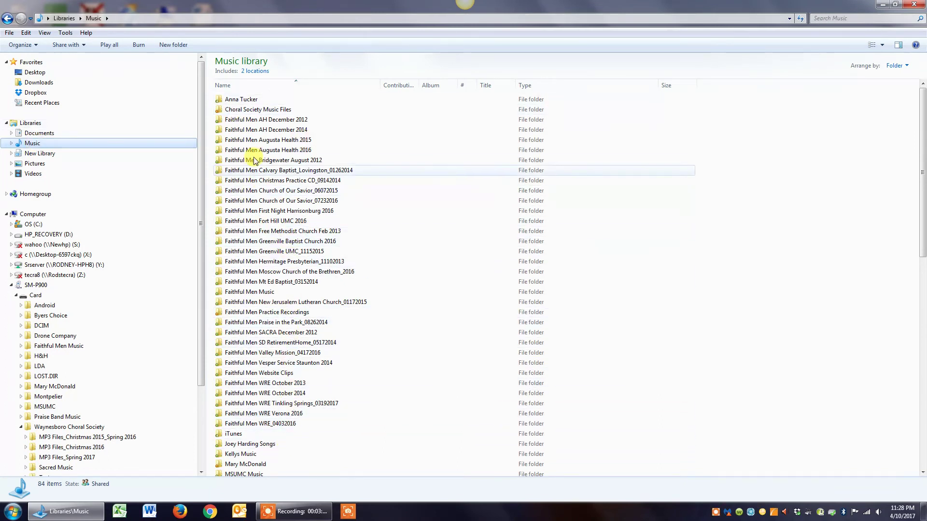
double_click(255, 110)
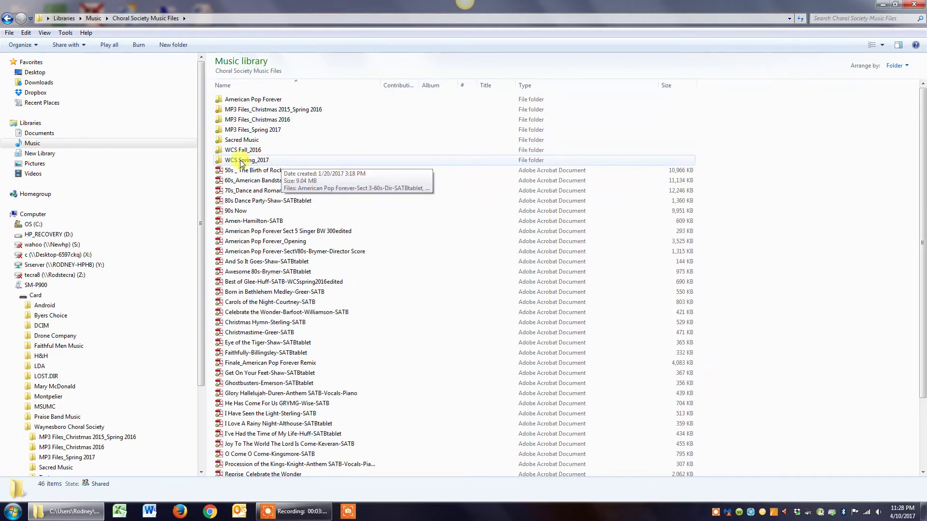
double_click(278, 164)
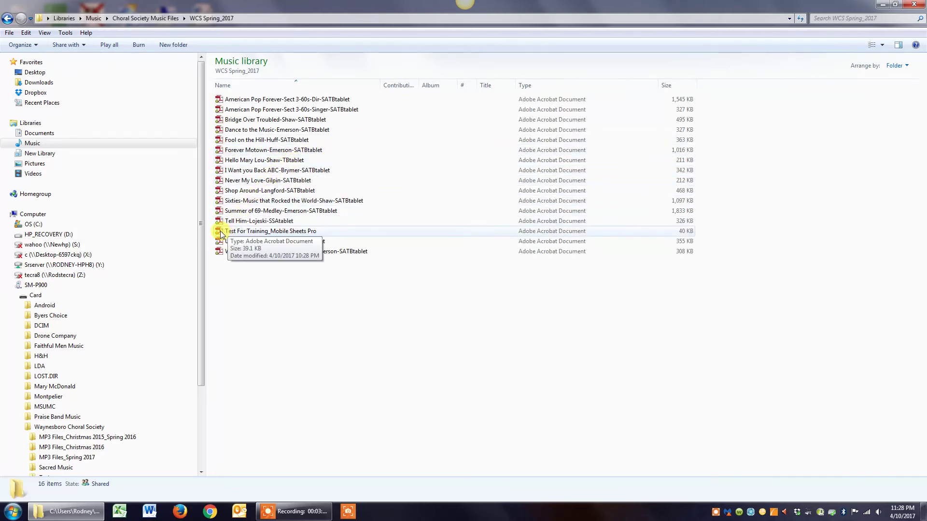
click(331, 234)
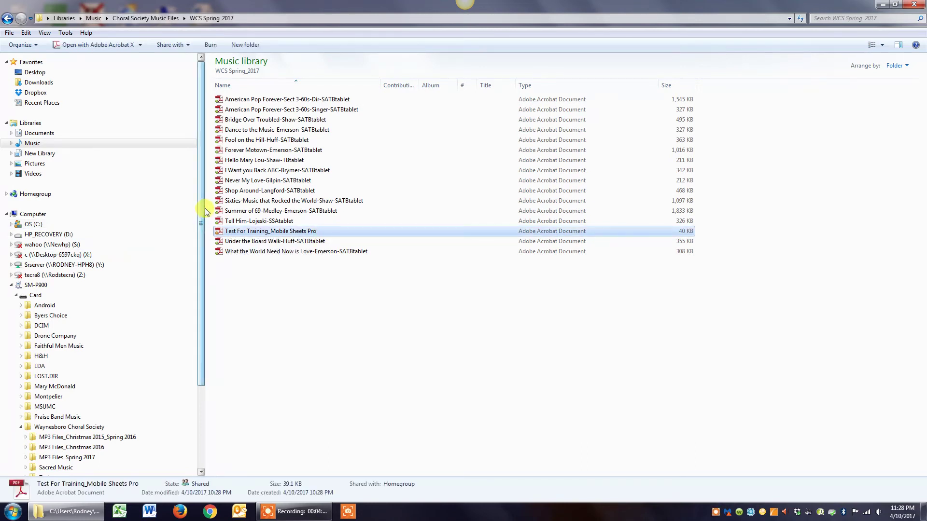
drag(201, 205, 205, 277)
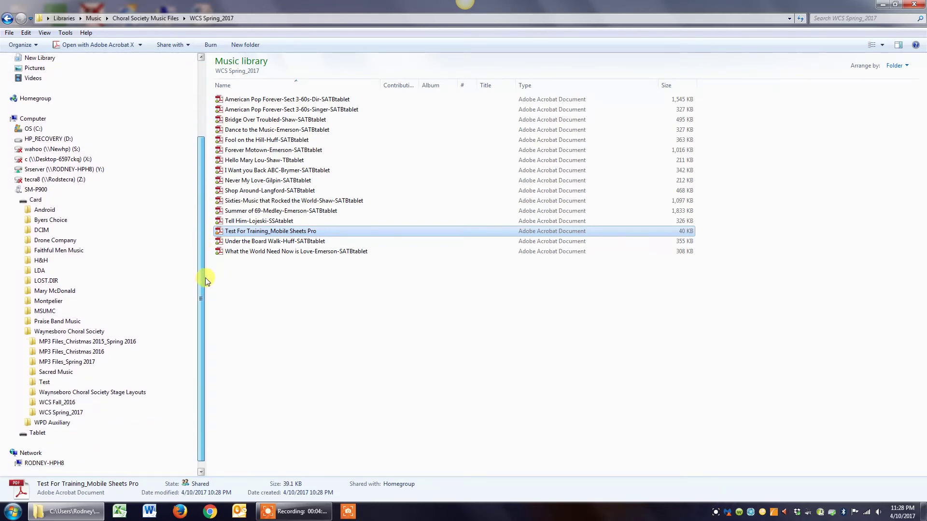
Copy the Test For Training_Mobile Sheets Pro PDF, paste it into the Test folder, and open Test.
right_click(346, 232)
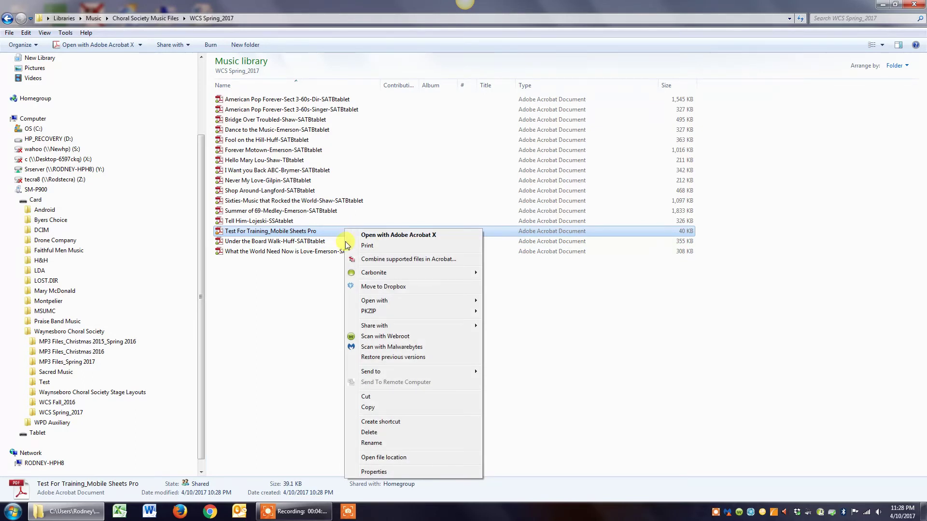
click(375, 408)
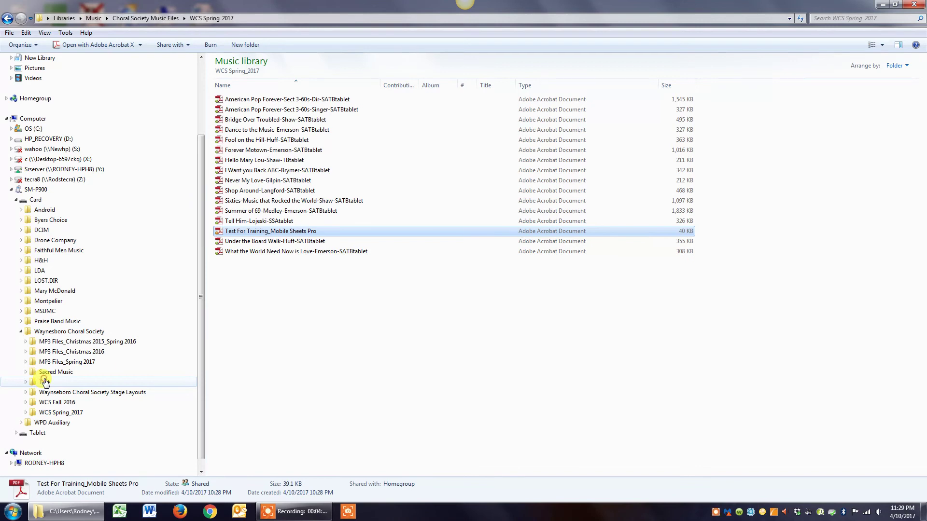
right_click(45, 382)
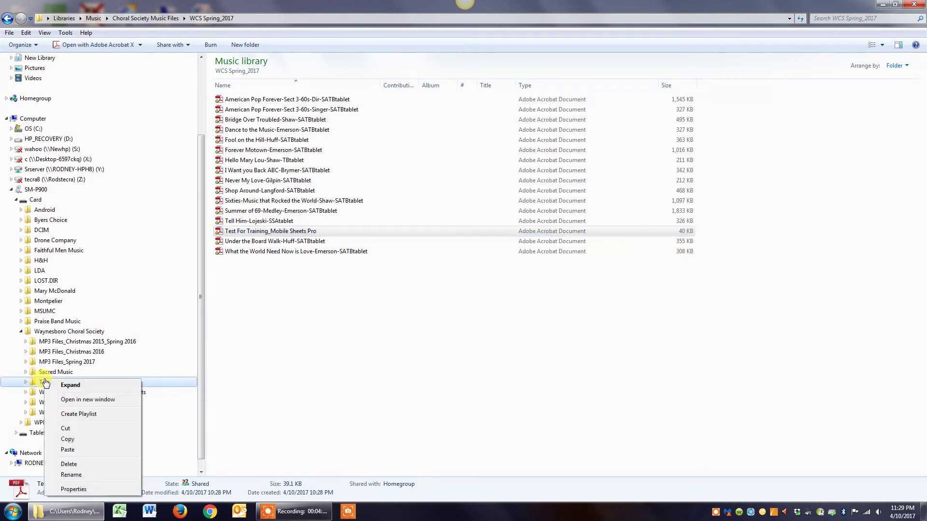
click(68, 450)
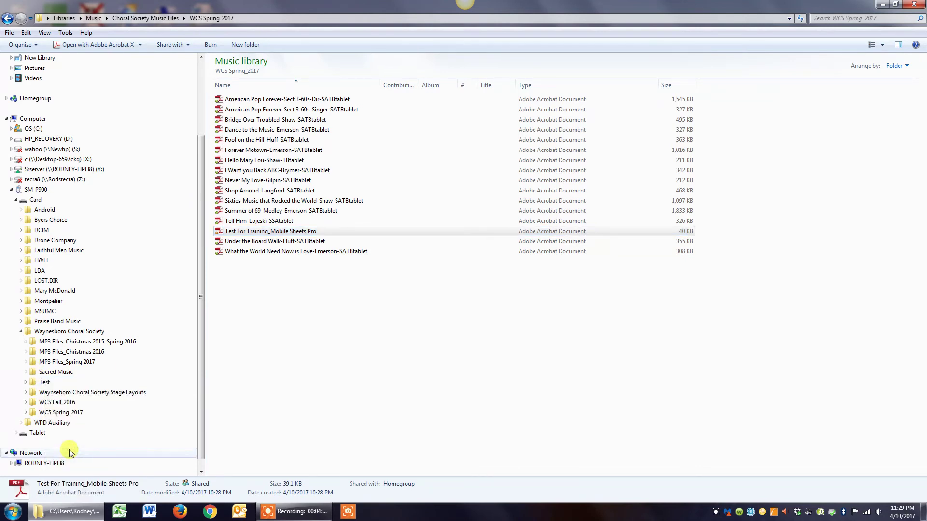
click(45, 382)
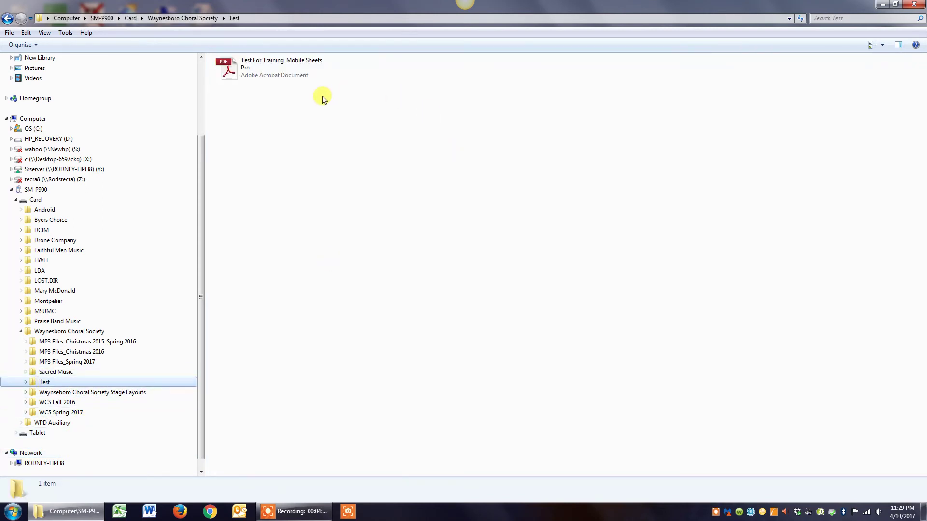
double_click(269, 69)
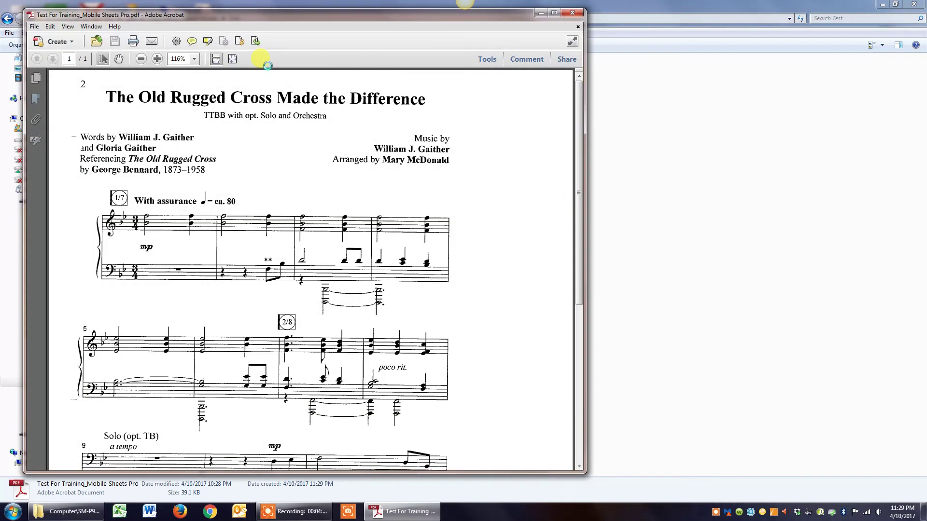
drag(581, 120, 599, 80)
click(578, 14)
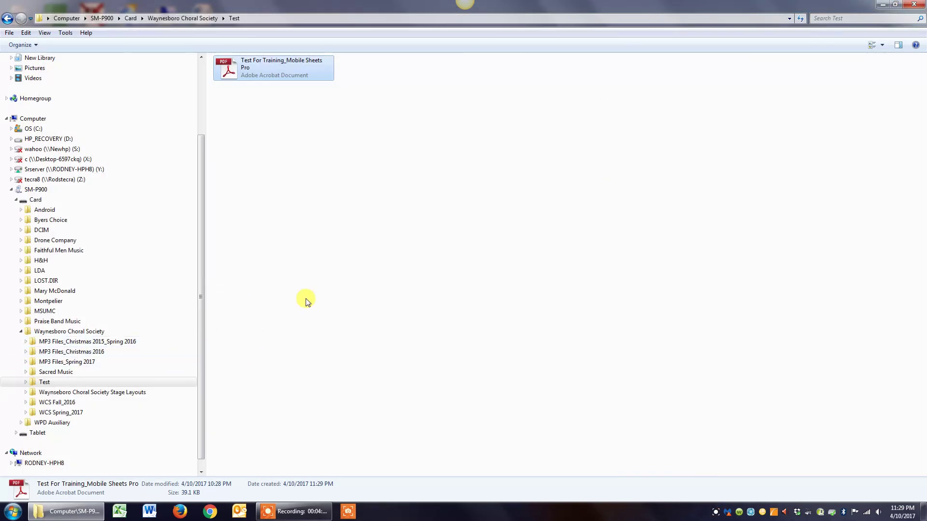